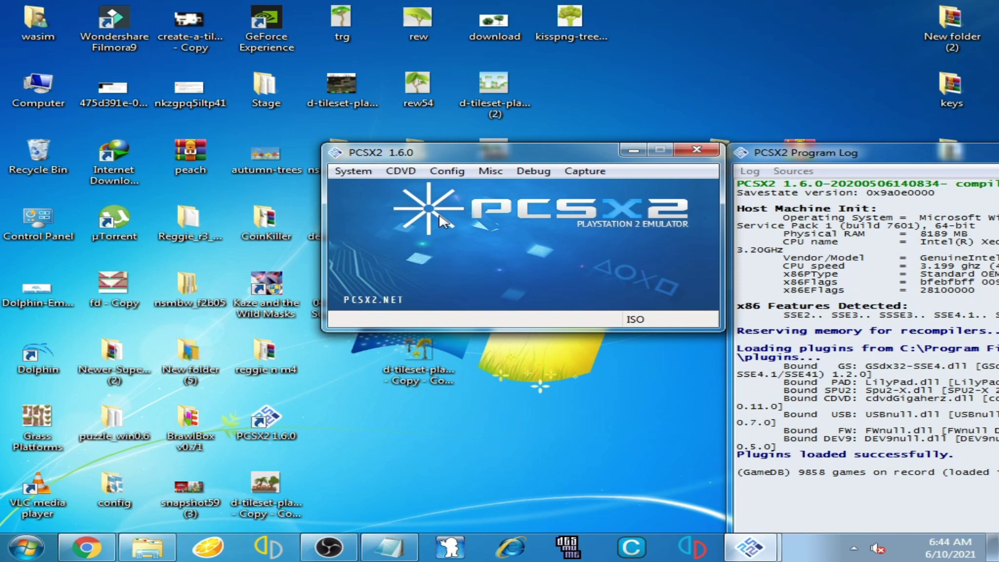
Fast-boot the Tekken 6 disc image with System > Boot ISO (fast).
click(347, 174)
click(385, 189)
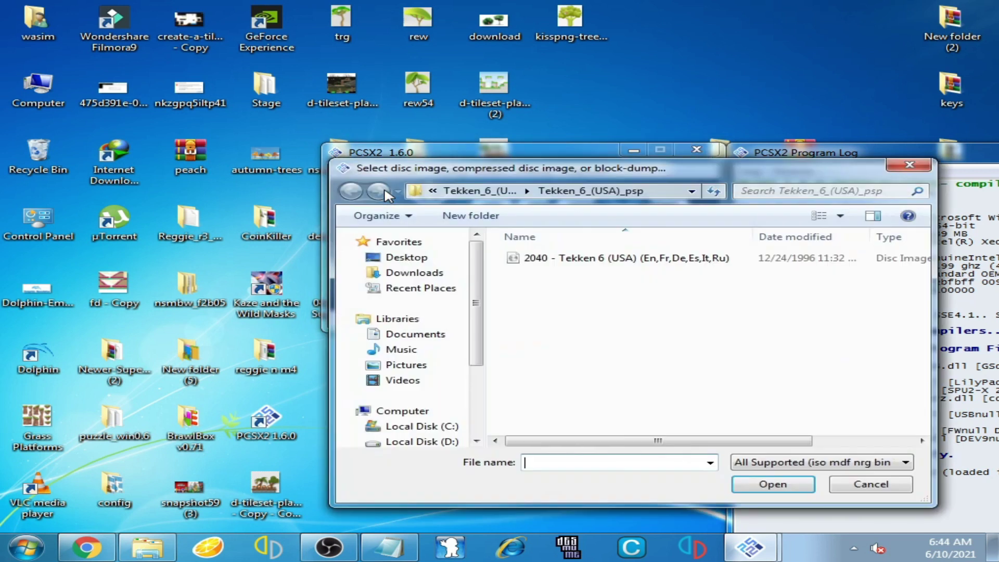
click(600, 263)
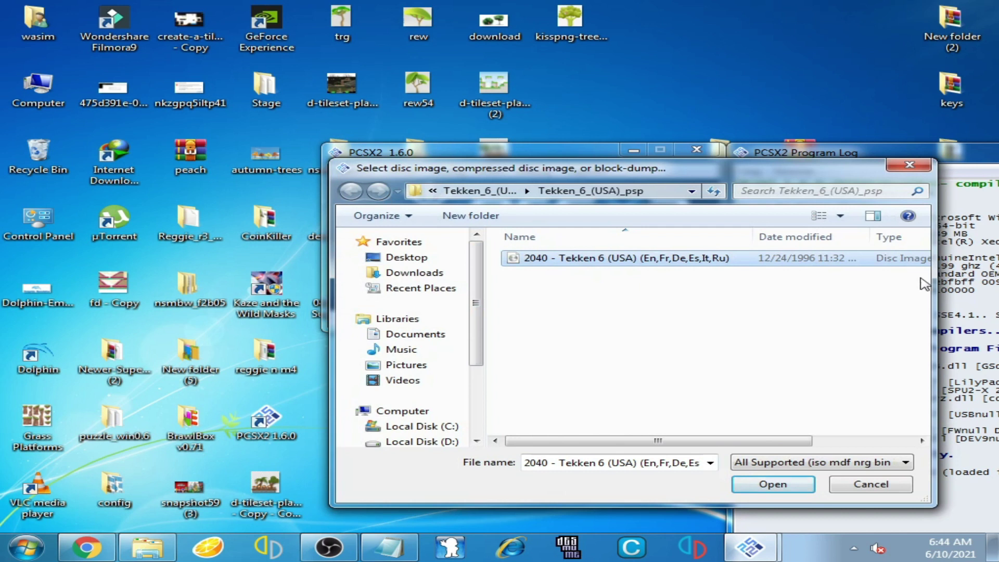
drag(663, 441, 614, 441)
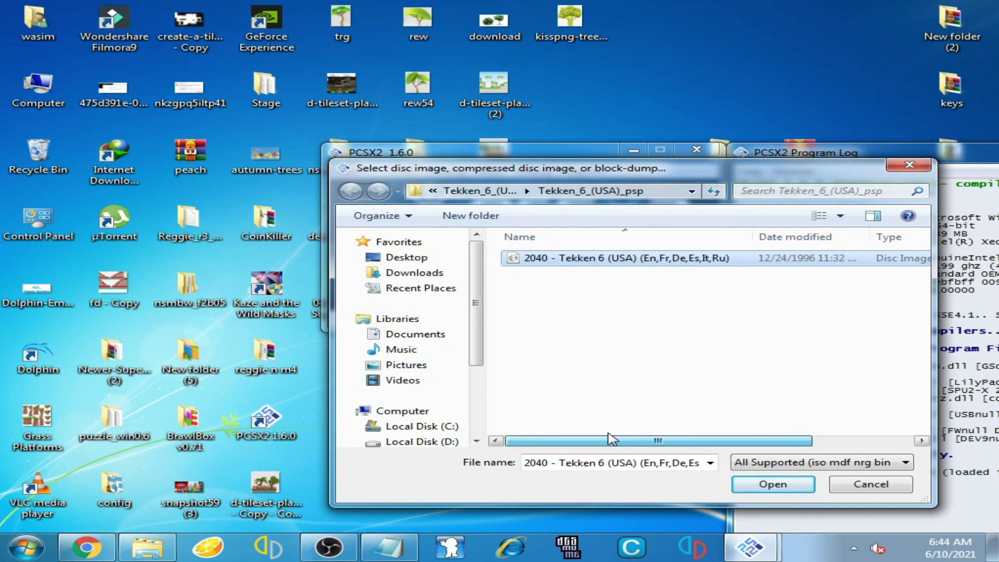
click(771, 484)
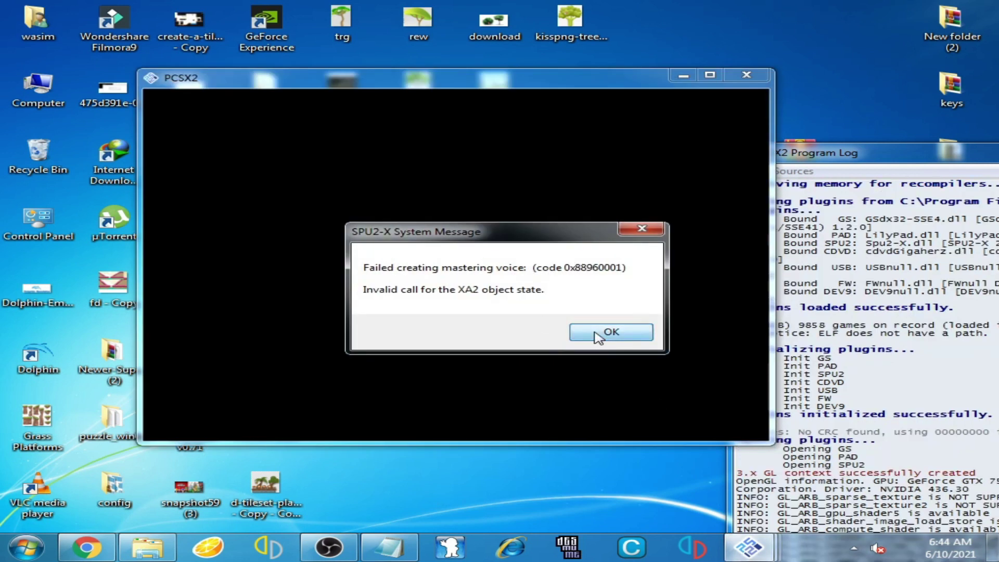
Dismiss the SPU2-X sound error, then close the game window stuck at the insert-disc prompt.
click(598, 337)
mouse_move(429, 85)
mouse_down()
mouse_move(486, 104)
mouse_move(440, 92)
mouse_up()
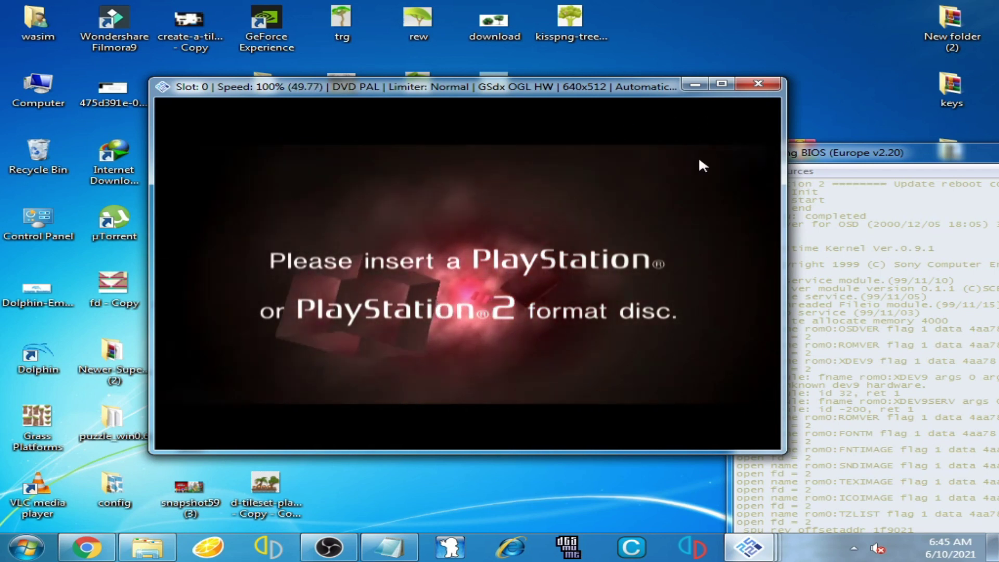
click(754, 86)
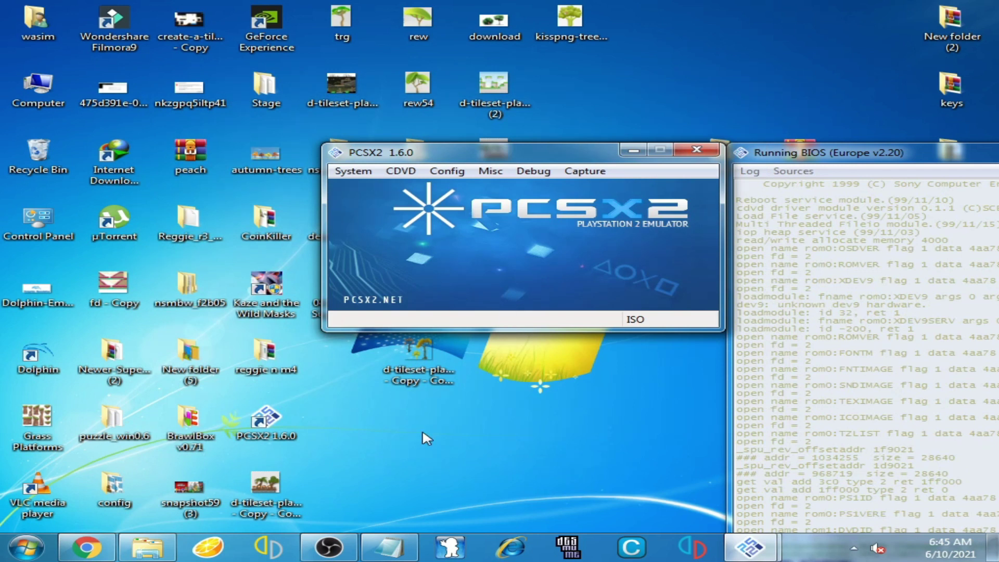
Look inside Tekken_6_(USA)_psp, go back, and open the Ra.One - The Game (India) folder.
click(125, 552)
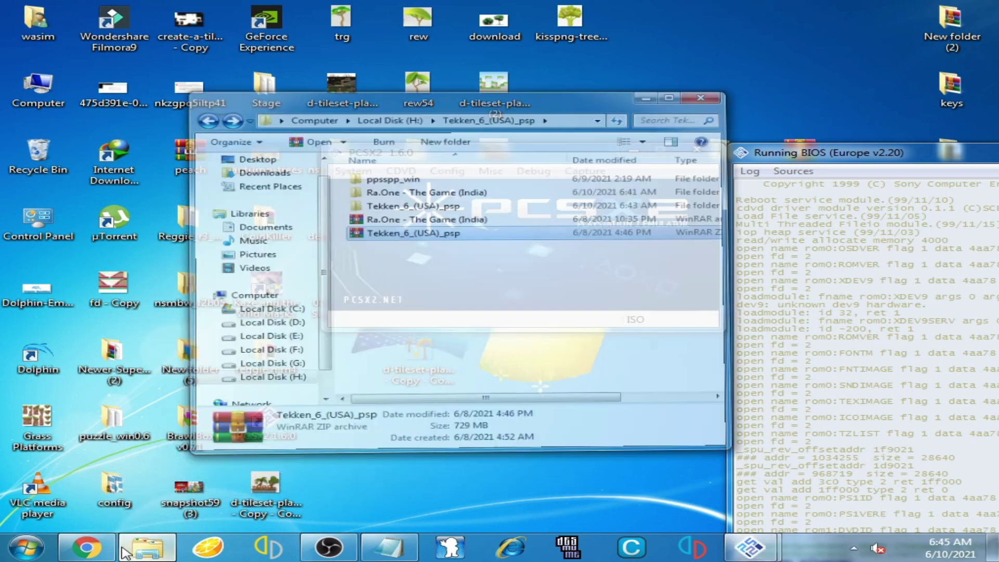
double_click(434, 172)
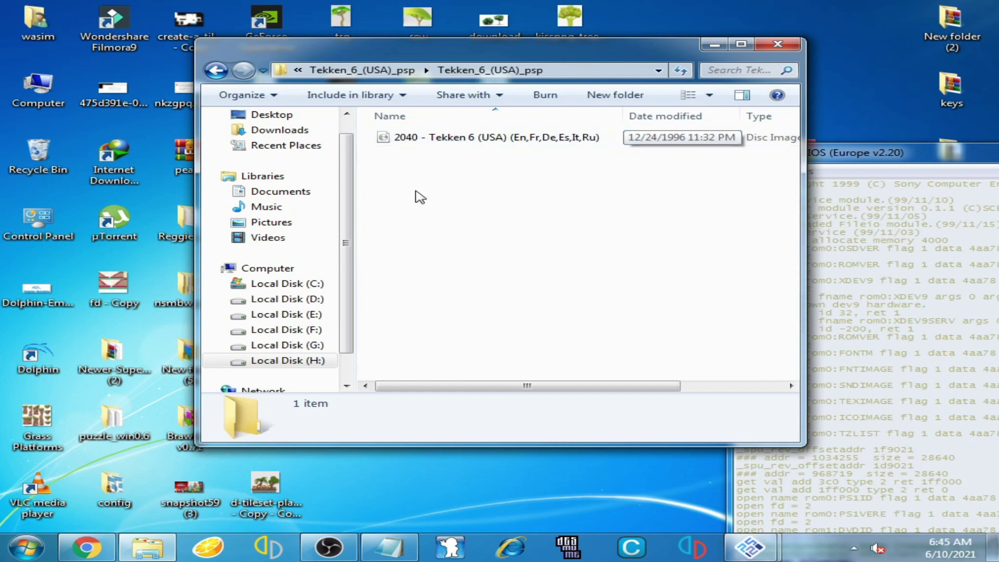
click(226, 78)
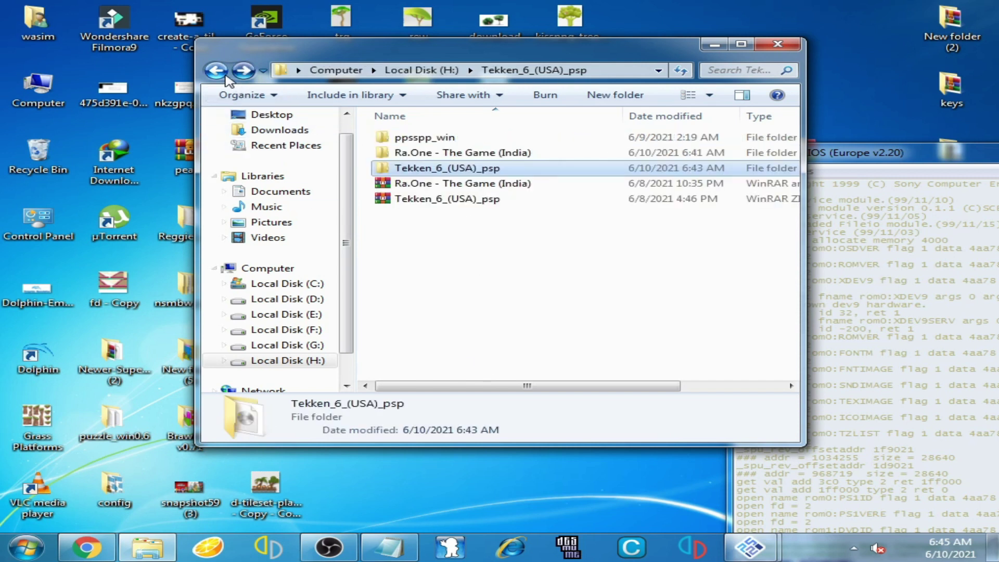
mouse_move(432, 175)
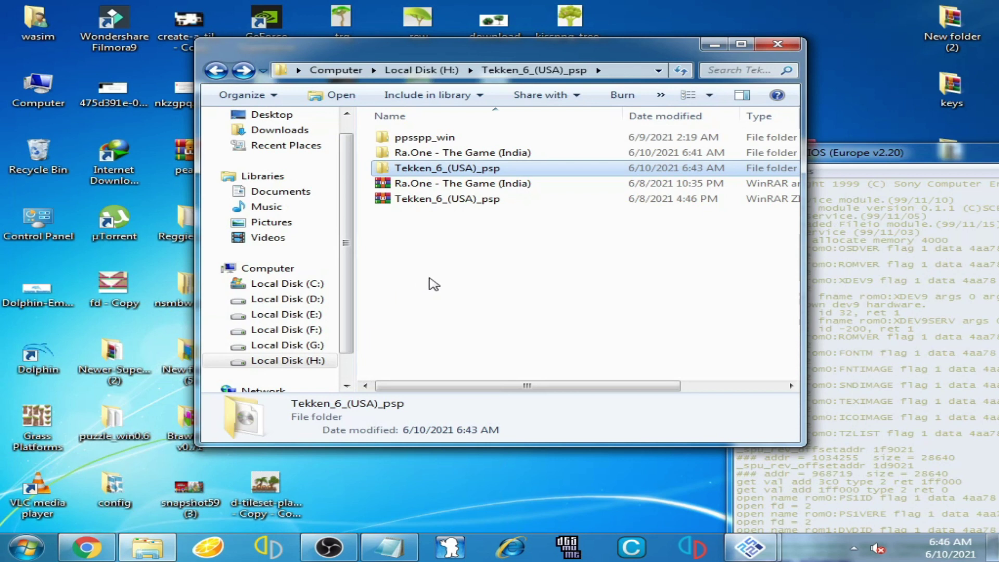
double_click(463, 153)
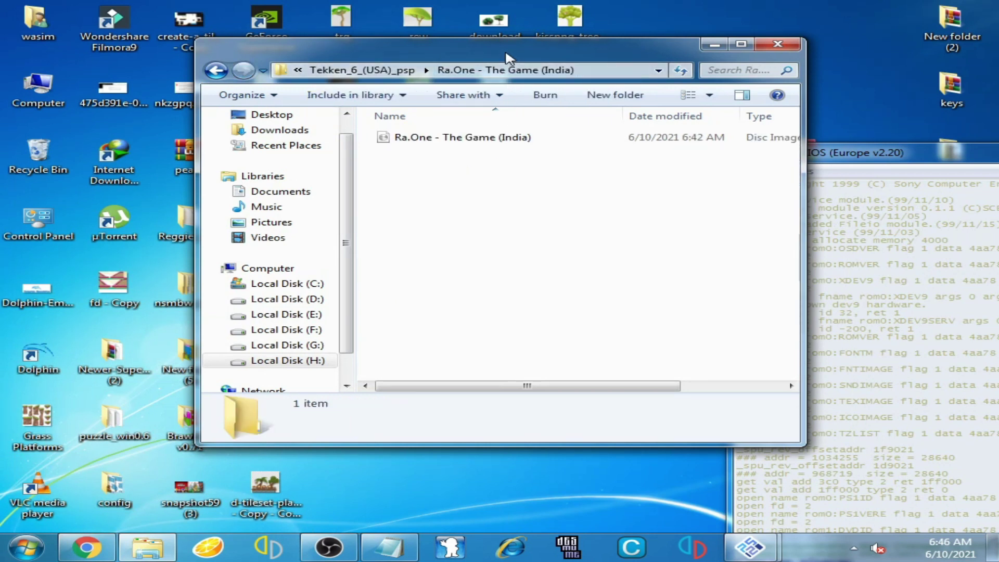
drag(507, 57, 475, 71)
mouse_move(417, 401)
mouse_down()
mouse_move(590, 412)
mouse_move(407, 412)
mouse_up()
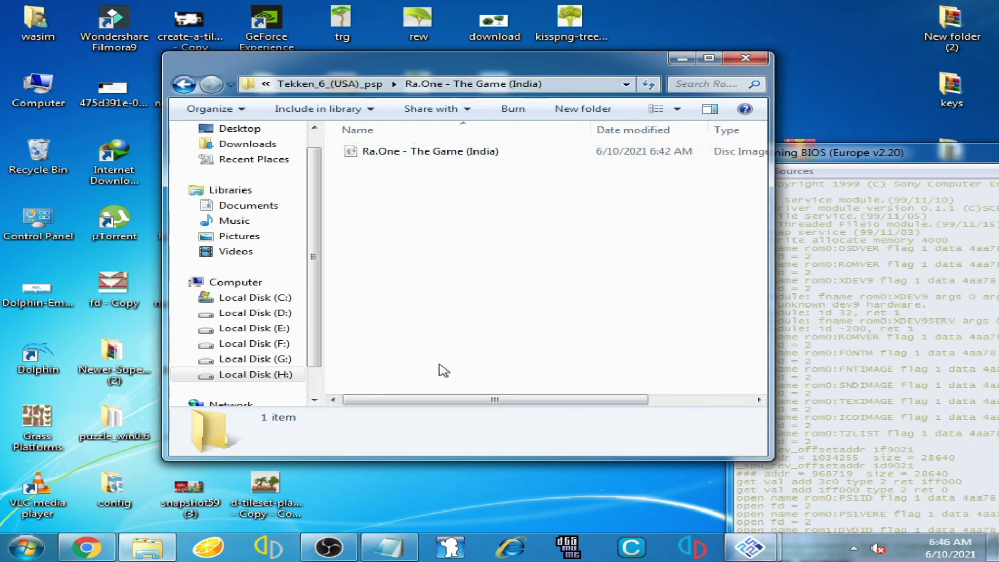
drag(429, 401, 372, 397)
Full-boot the Tekken 6 image with Boot ISO (full), then close the game window at the Sony intro.
mouse_move(742, 554)
click(859, 476)
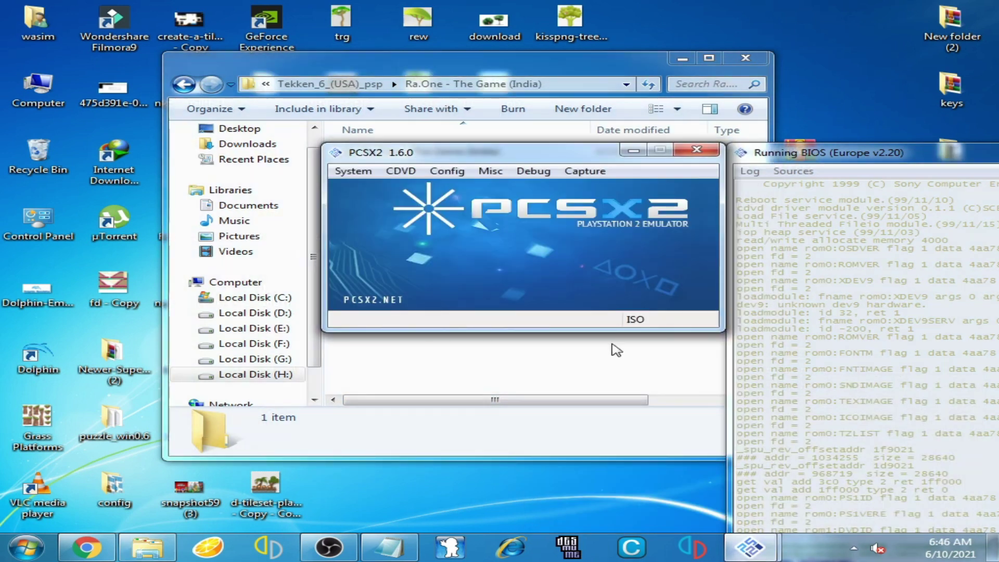
click(354, 171)
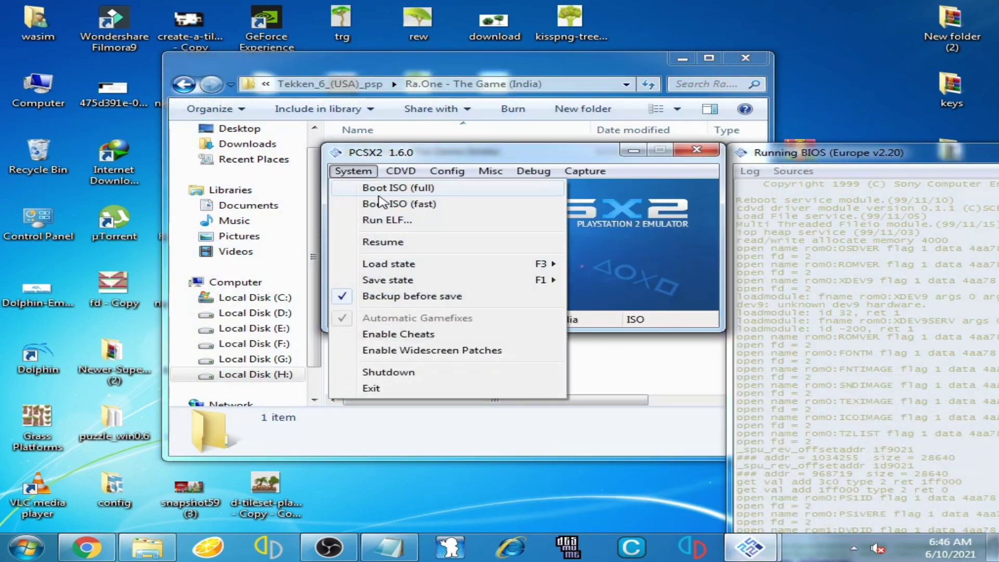
click(396, 189)
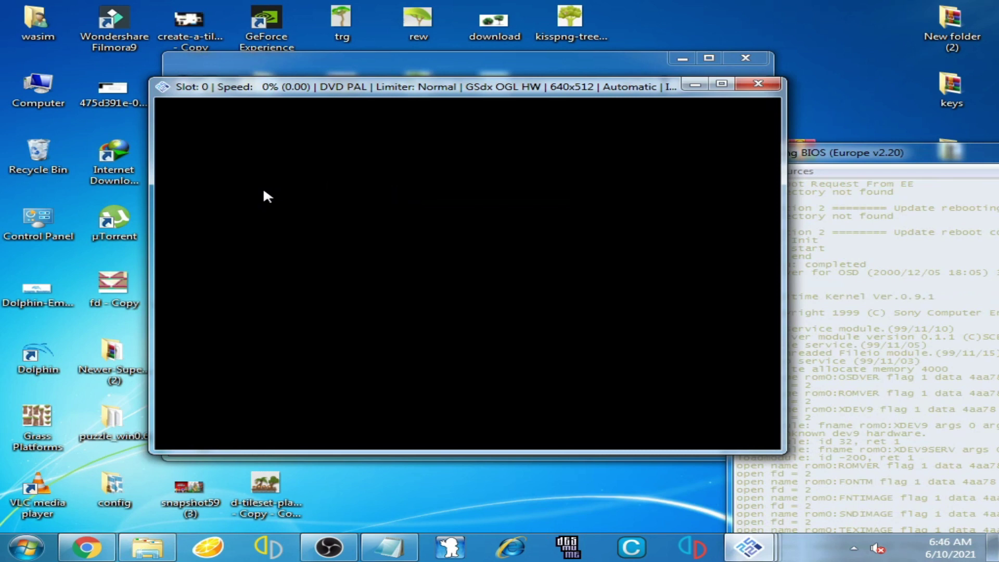
click(758, 84)
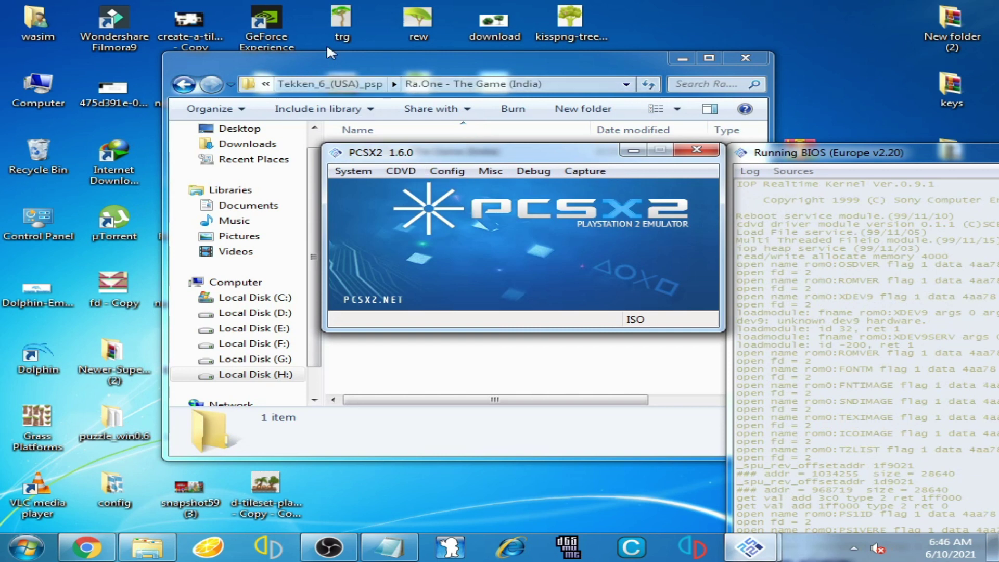
Delete the 2040 - Tekken 6 disc image from the Tekken_6_(USA)_psp folder.
click(331, 61)
click(184, 83)
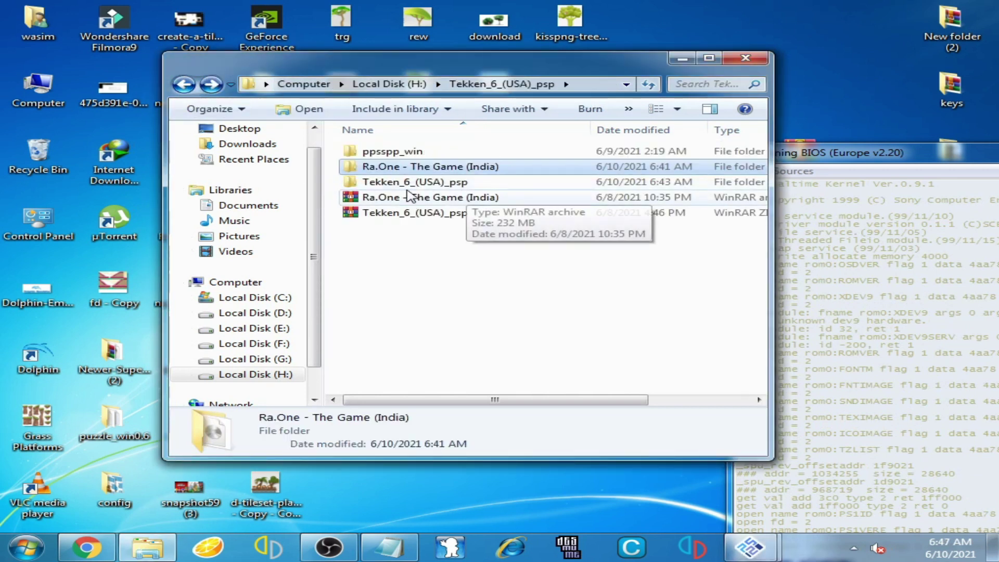
double_click(432, 182)
click(427, 155)
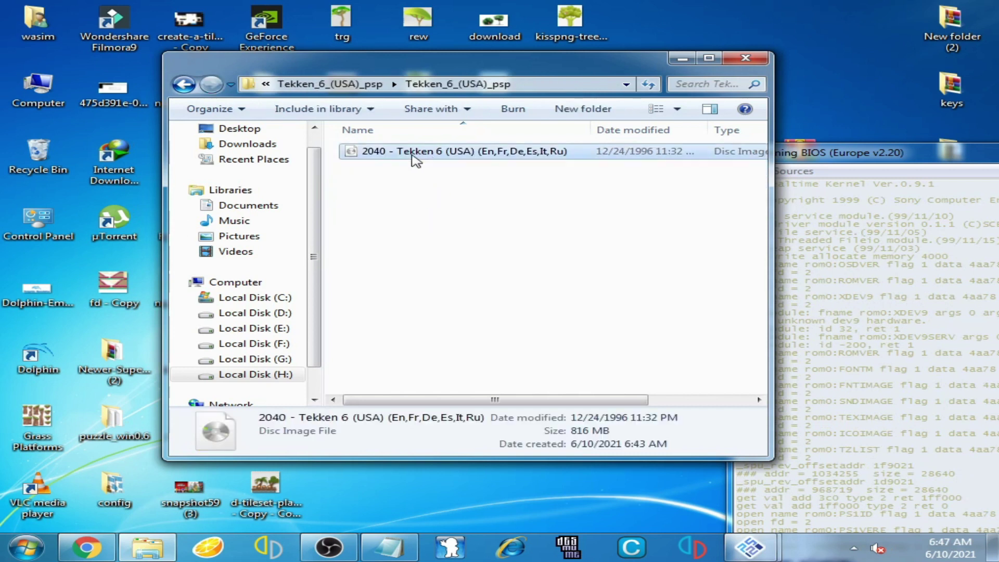
right_click(415, 157)
click(466, 457)
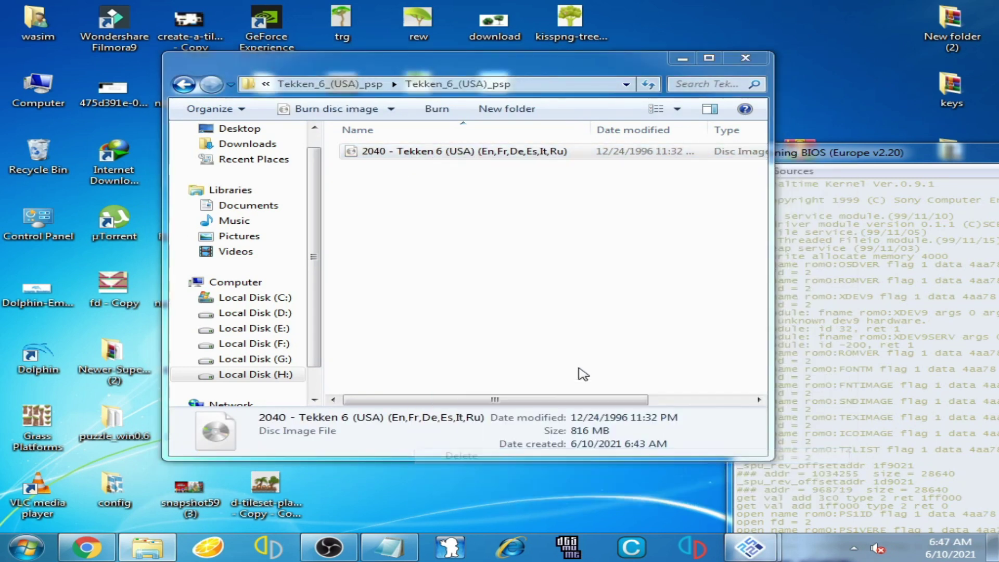
click(573, 335)
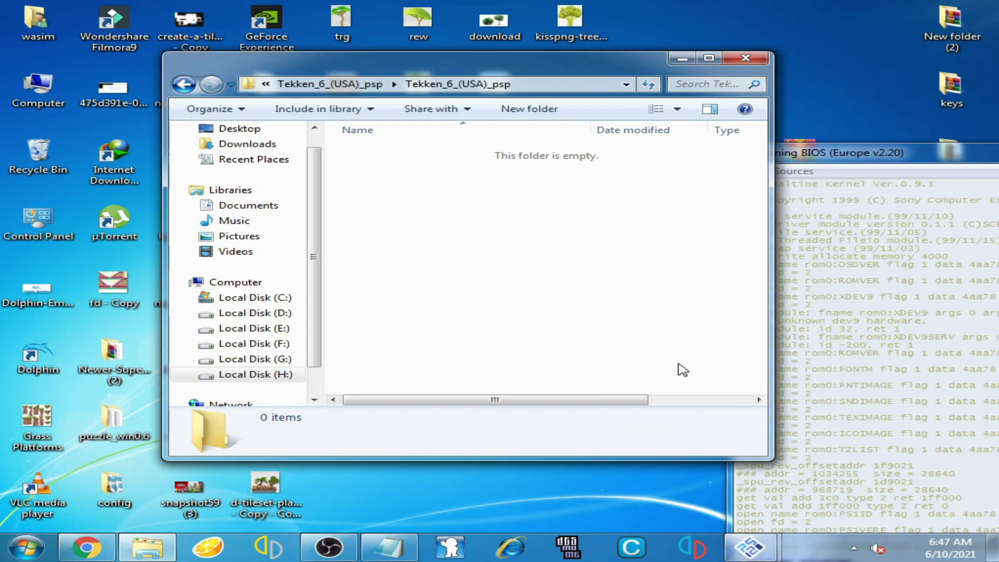
Attempt a full ISO boot and acknowledge the 'ISO file not found' error.
click(832, 494)
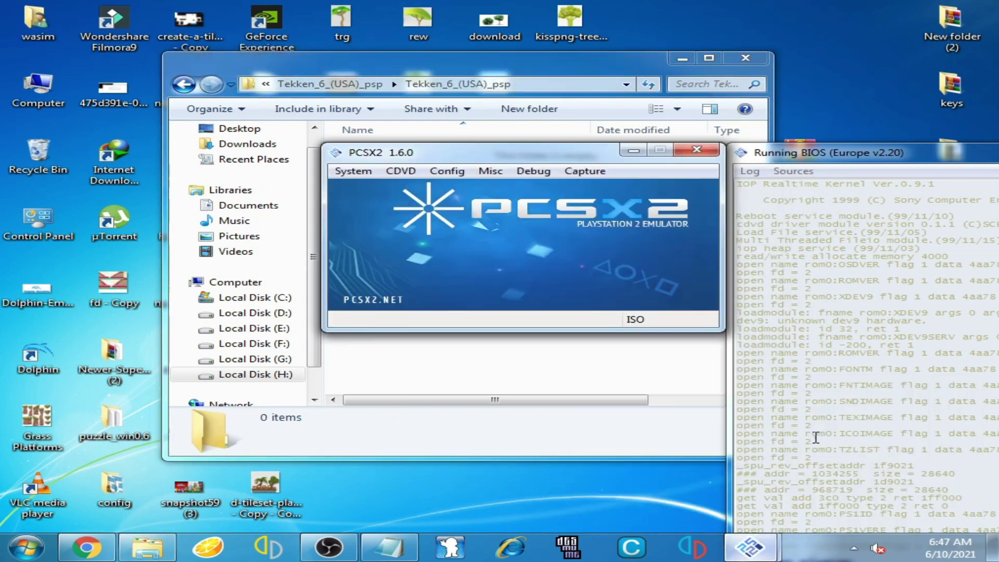
click(352, 173)
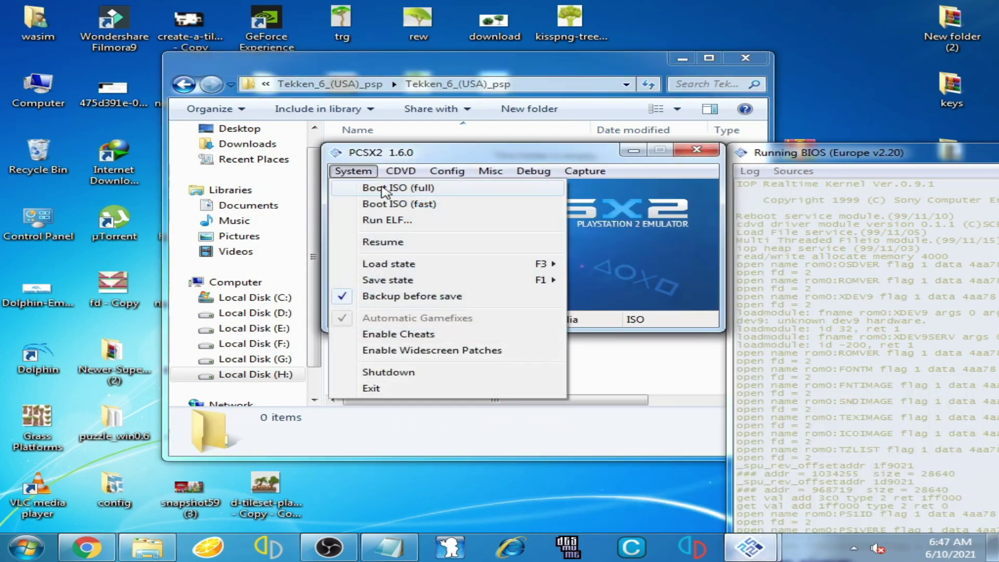
click(385, 188)
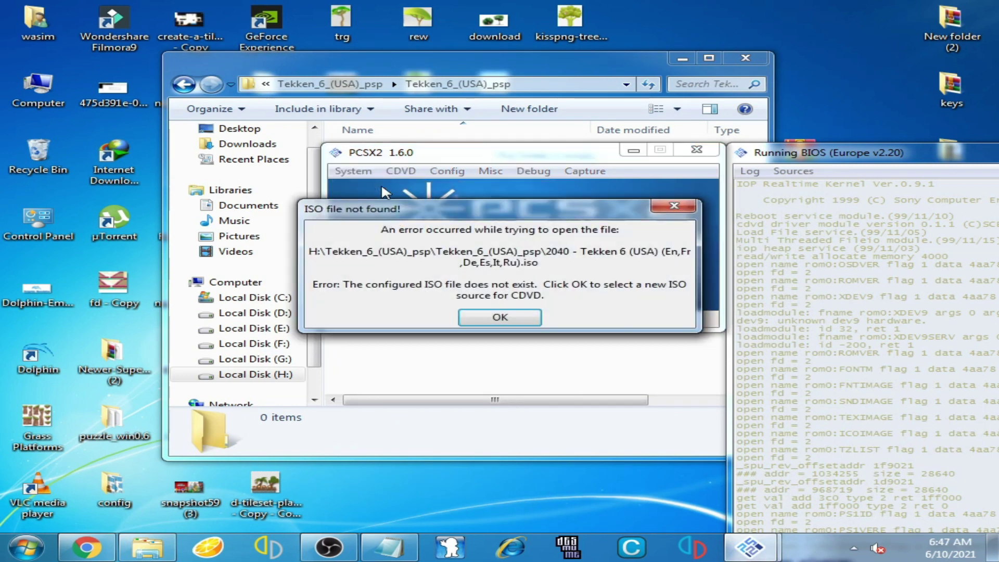
click(499, 318)
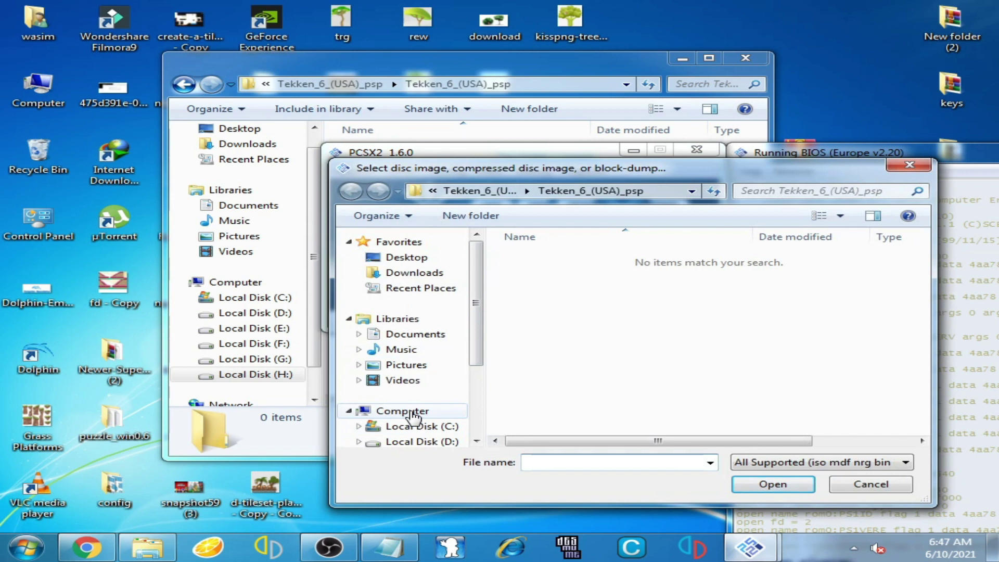
Browse Local Disk (H:) > Tekken_6_(USA)_psp > Ra.One folder and select its disc image.
click(414, 415)
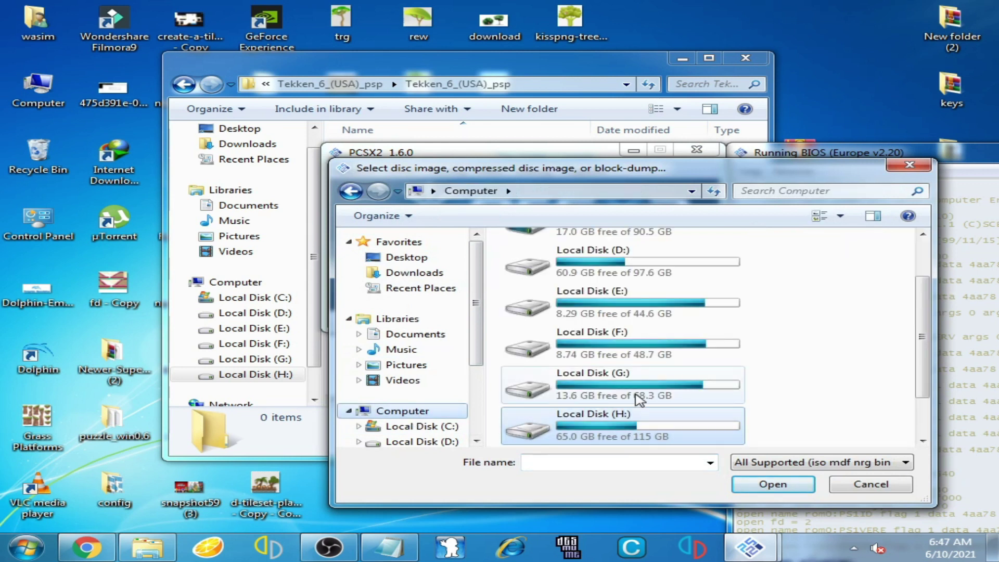
key(Return)
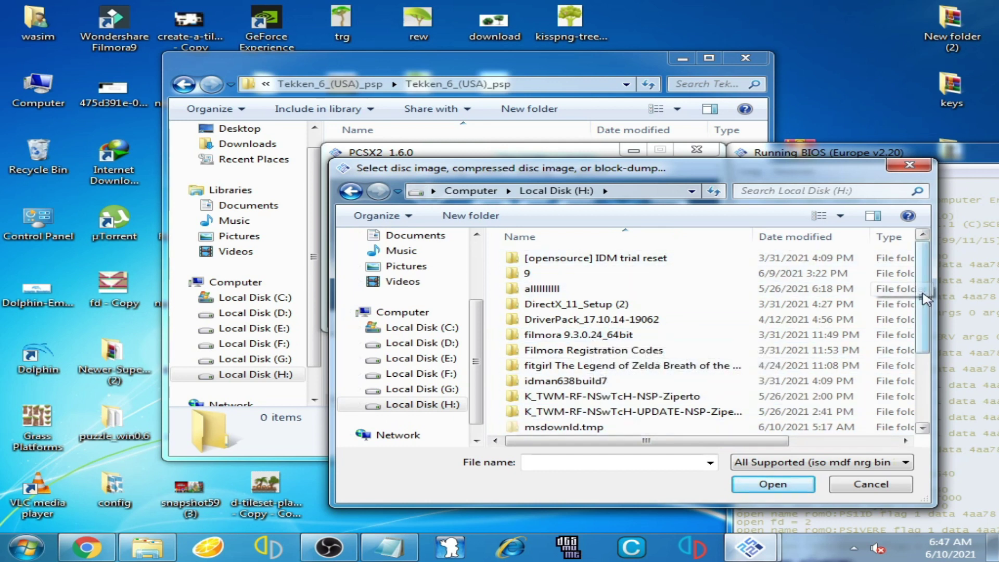
drag(923, 302, 939, 377)
double_click(562, 366)
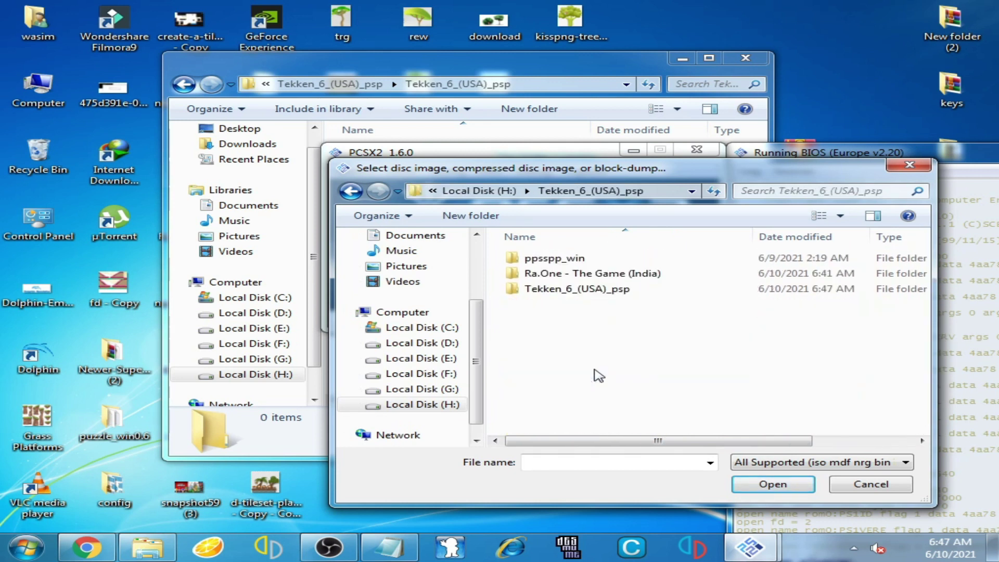
double_click(546, 276)
click(579, 260)
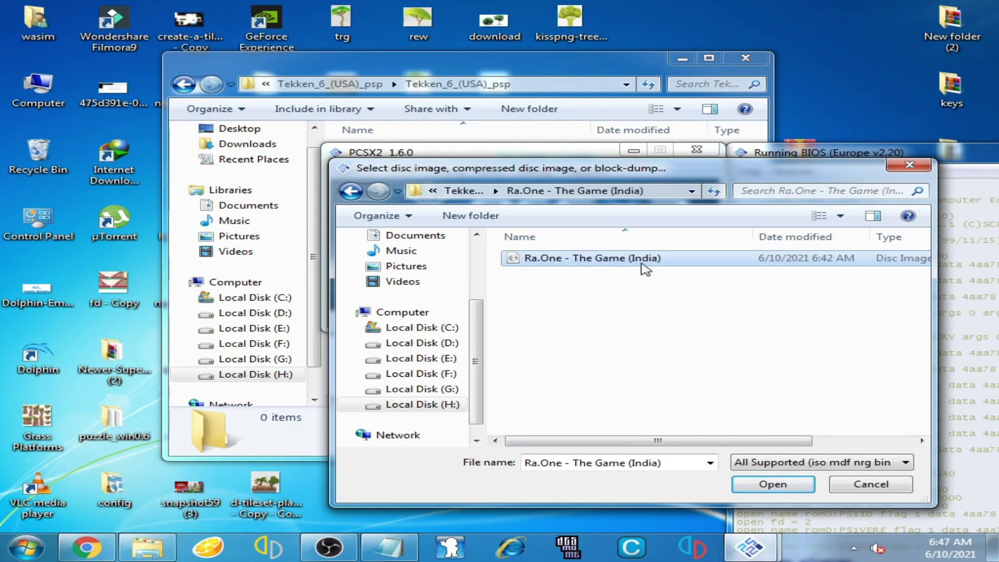
mouse_move(603, 441)
mouse_down()
mouse_move(707, 440)
mouse_move(604, 441)
mouse_up()
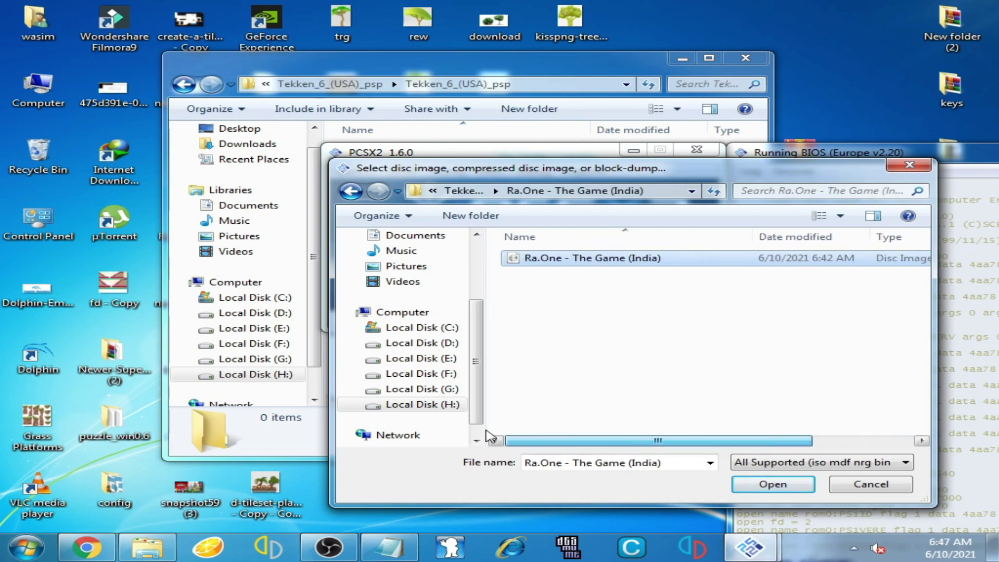
Open the Ra.One - The Game (India) image so PCSX2 boots it as a PAL disc.
click(772, 484)
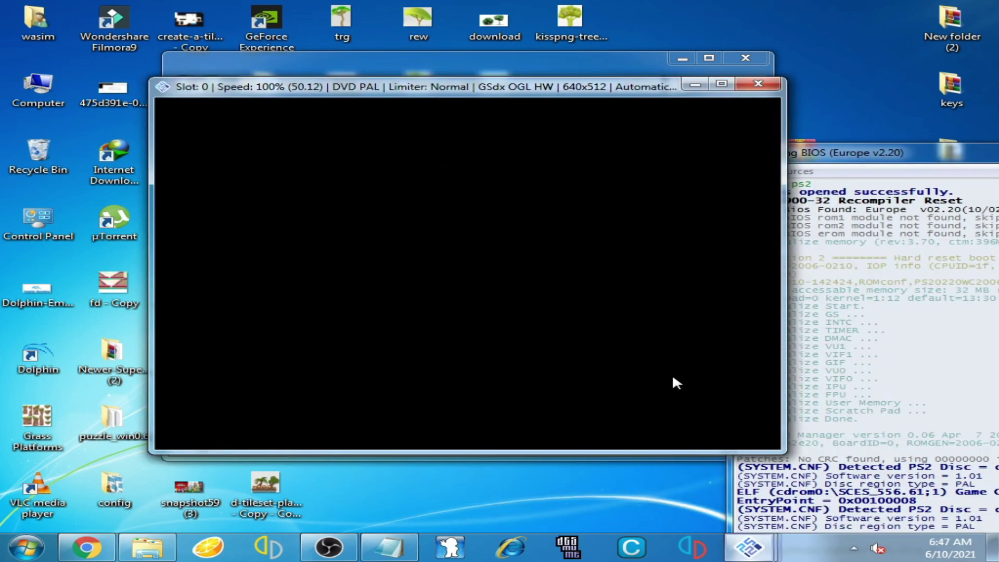